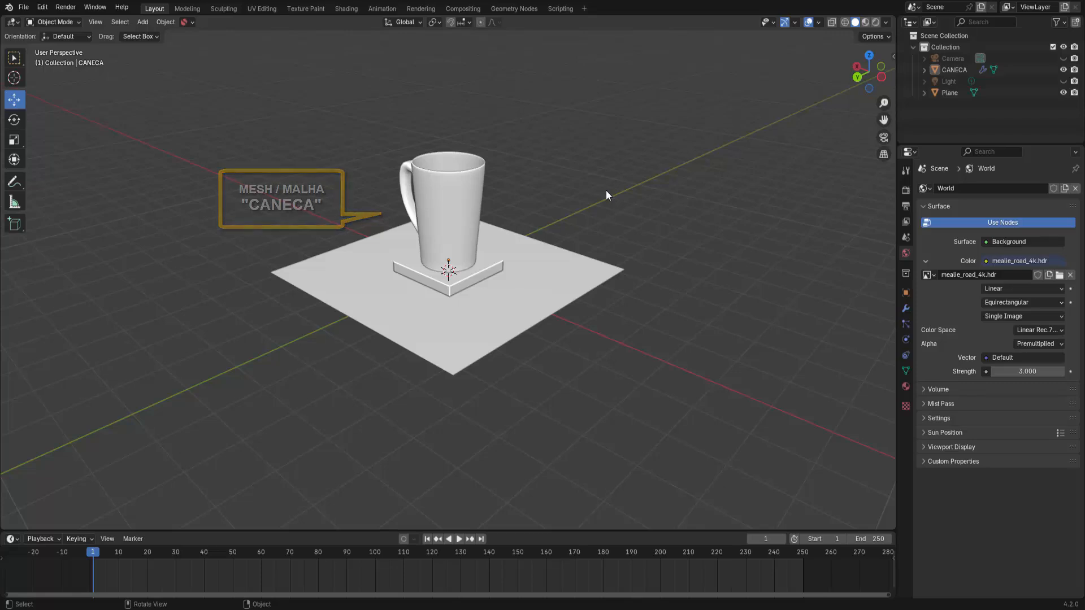
Step: Switch the viewport to Material Preview shading to show the colours of the mug and plane
{"action": "left_click", "coordinate": [524, 283]}
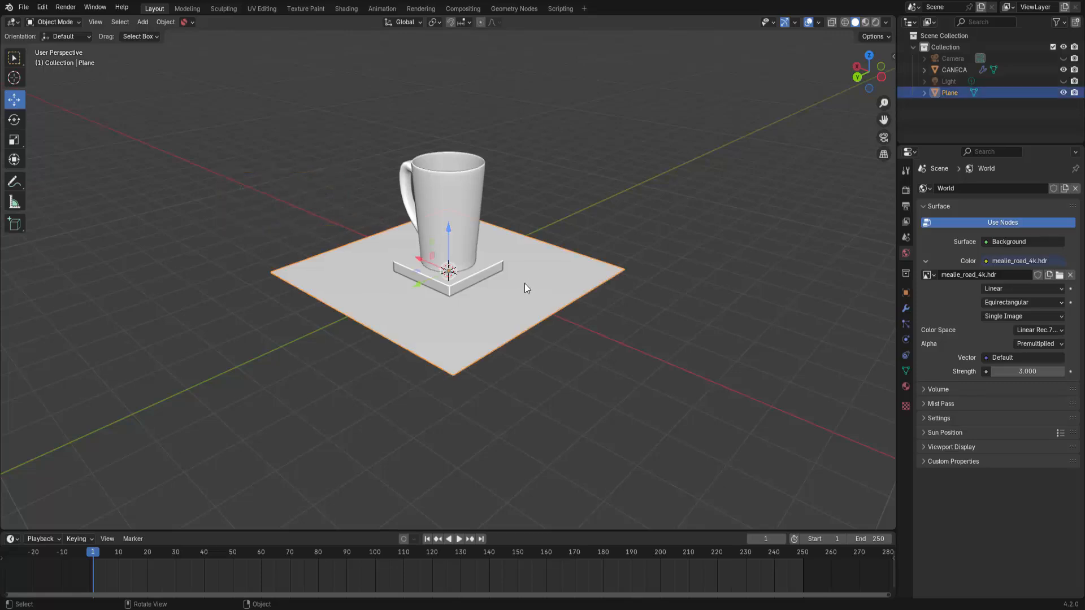
{"action": "middle_click_drag", "start_coordinate": [558, 272], "coordinate": [648, 235]}
{"action": "scroll", "coordinate": [657, 205], "scroll_direction": "up", "scroll_amount": 3}
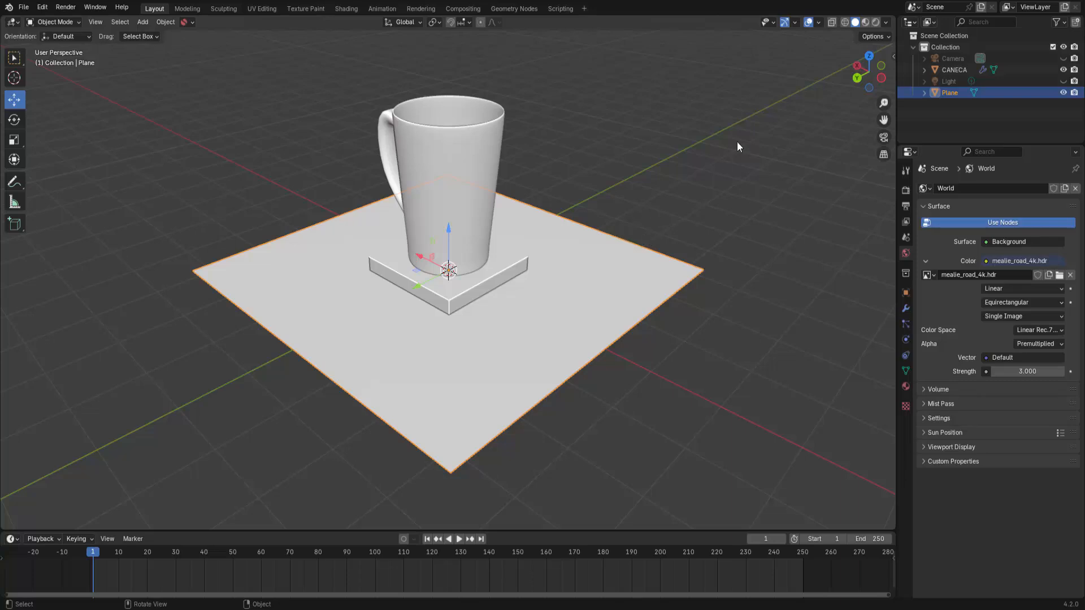
{"action": "left_click", "coordinate": [865, 22]}
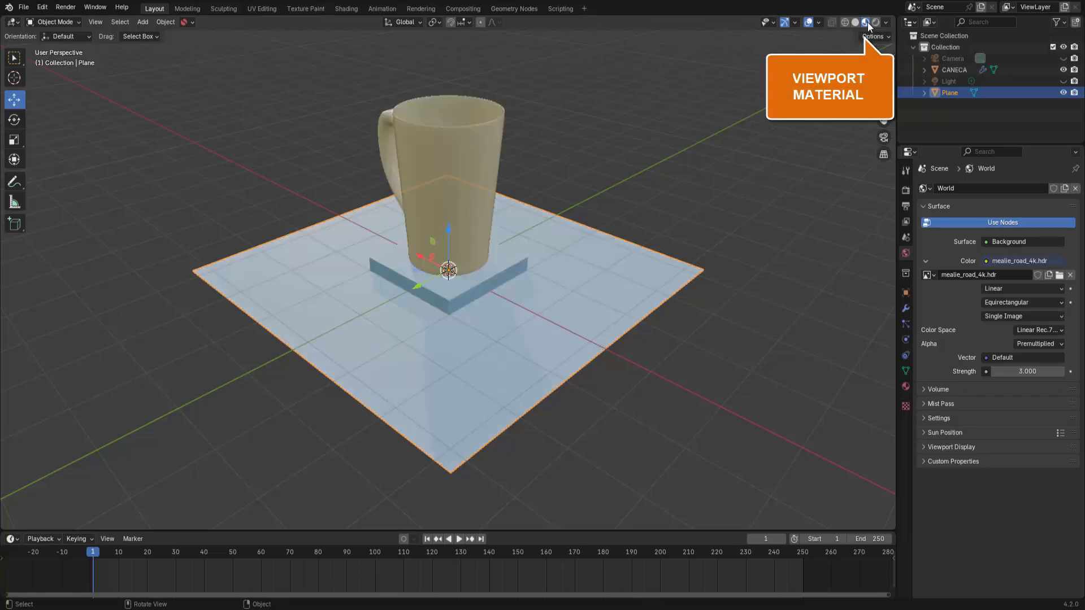
Step: Examine the material settings of the CANECA mug and clear the selection
{"action": "left_click", "coordinate": [483, 152]}
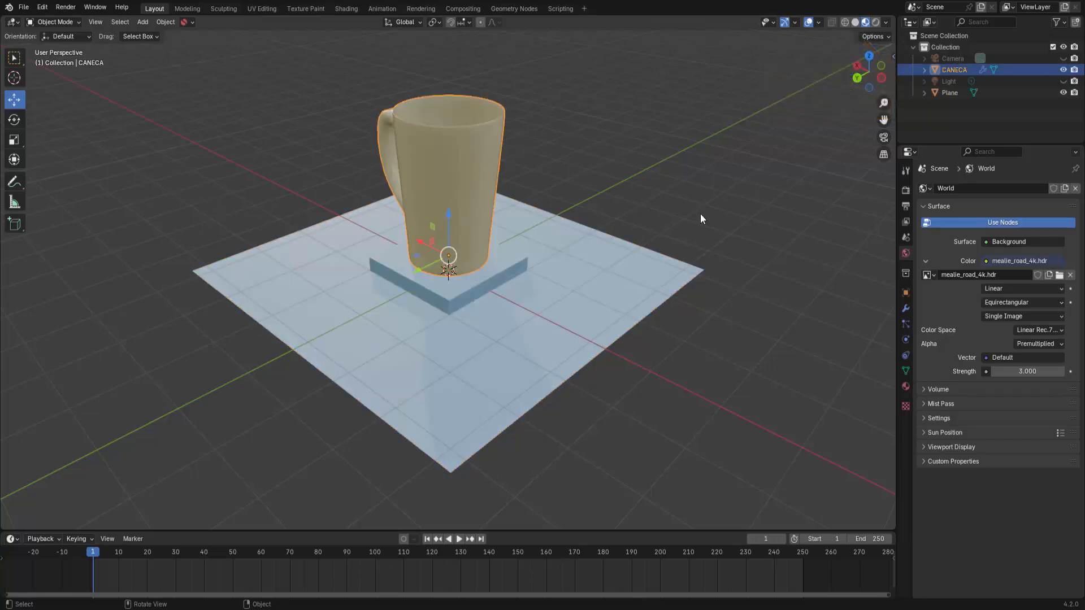
{"action": "left_click", "coordinate": [905, 386]}
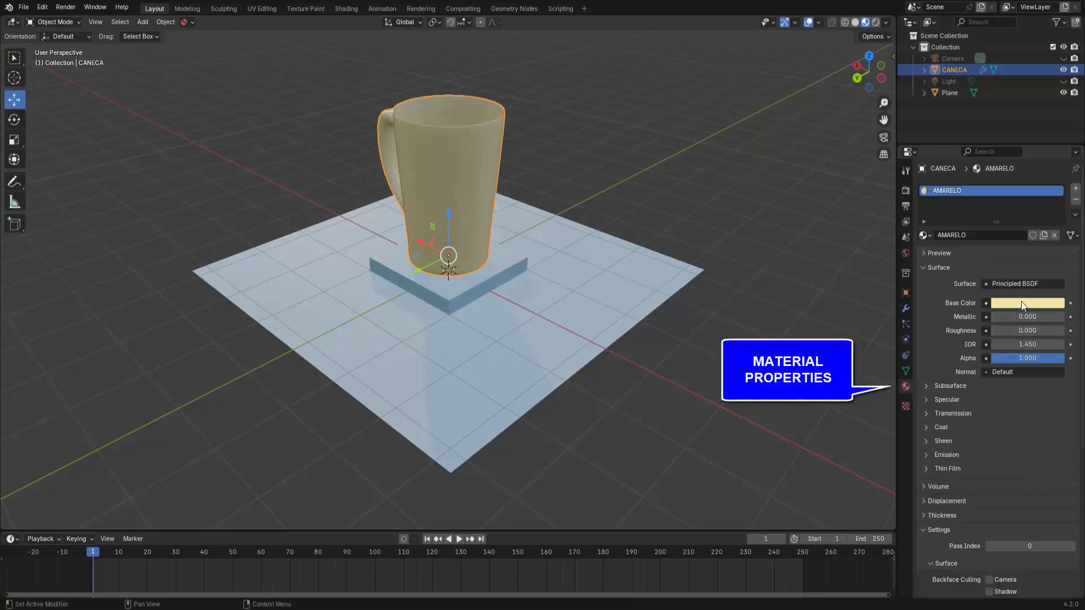
{"action": "left_click", "coordinate": [668, 288]}
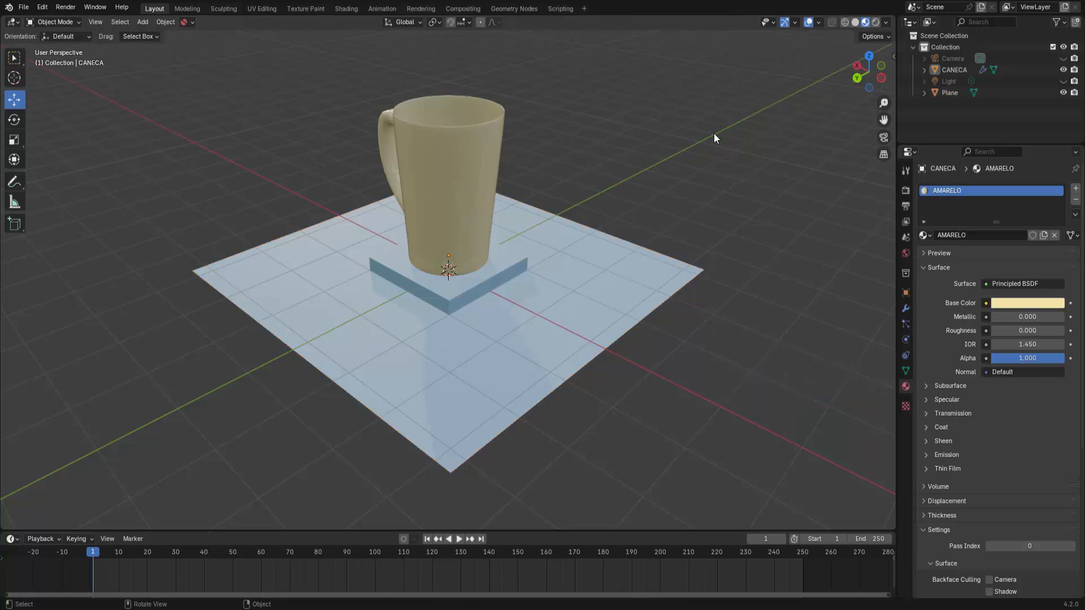
Step: Add a Blank Grease Pencil object to the scene and show its layers in the object data properties
{"action": "left_click", "coordinate": [146, 23]}
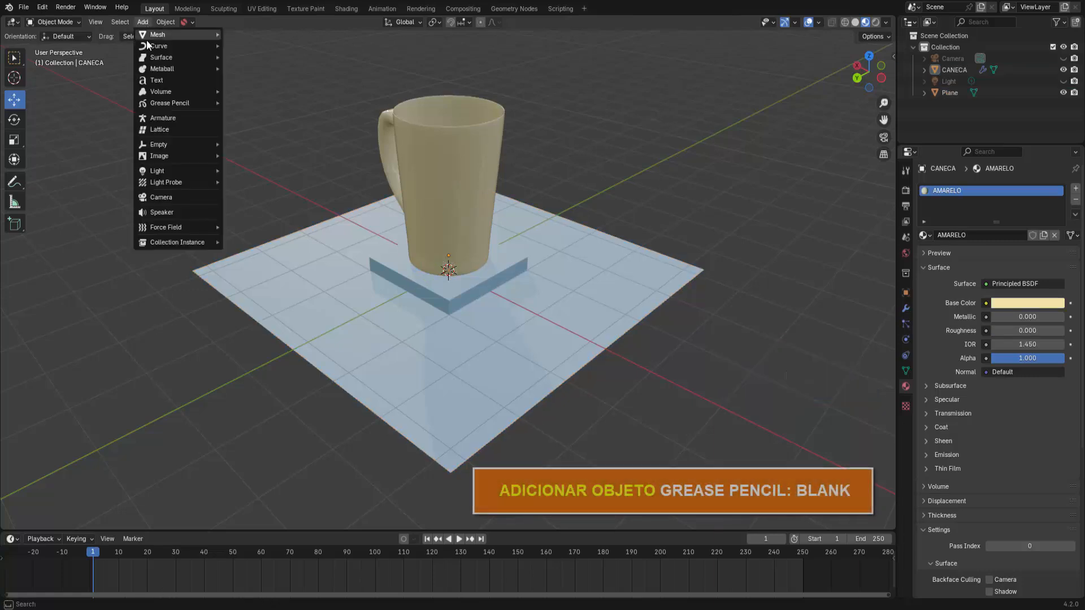
{"action": "mouse_move", "coordinate": [172, 145]}
{"action": "mouse_move", "coordinate": [165, 105]}
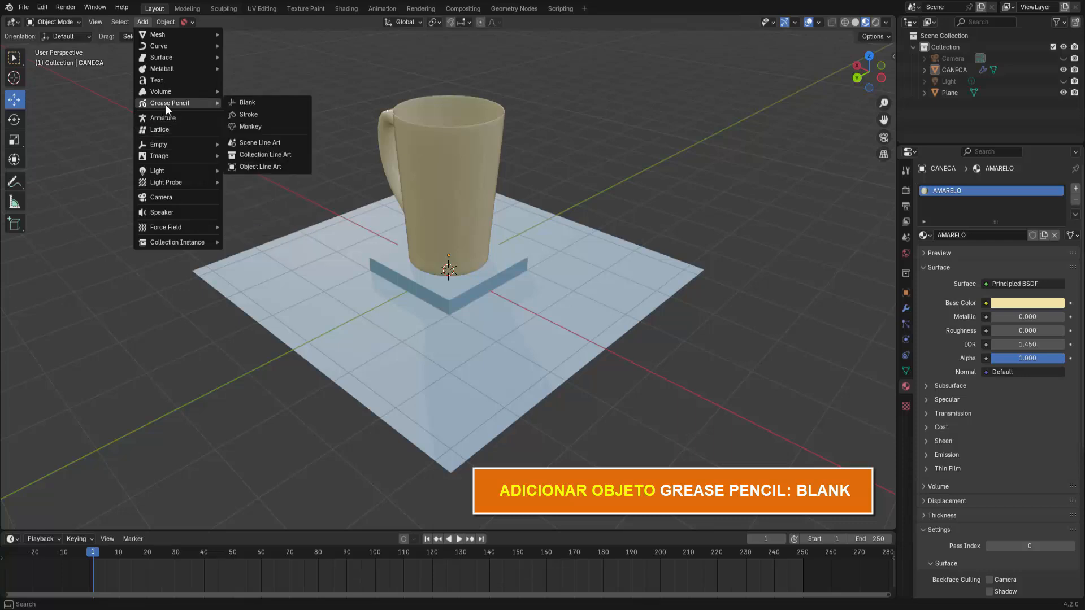
{"action": "left_click", "coordinate": [244, 101]}
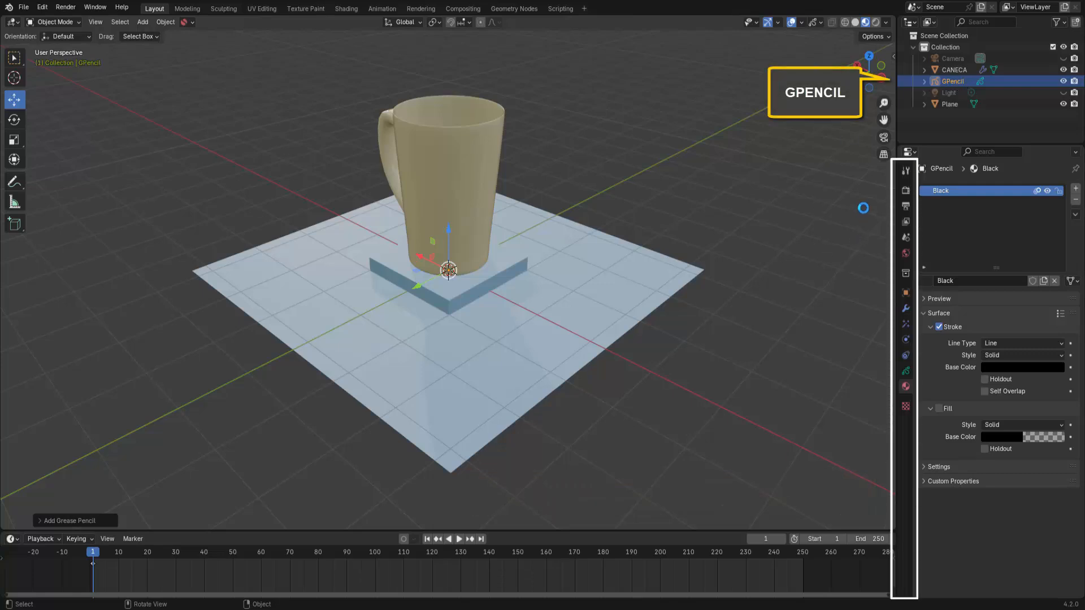
{"action": "left_click", "coordinate": [906, 373]}
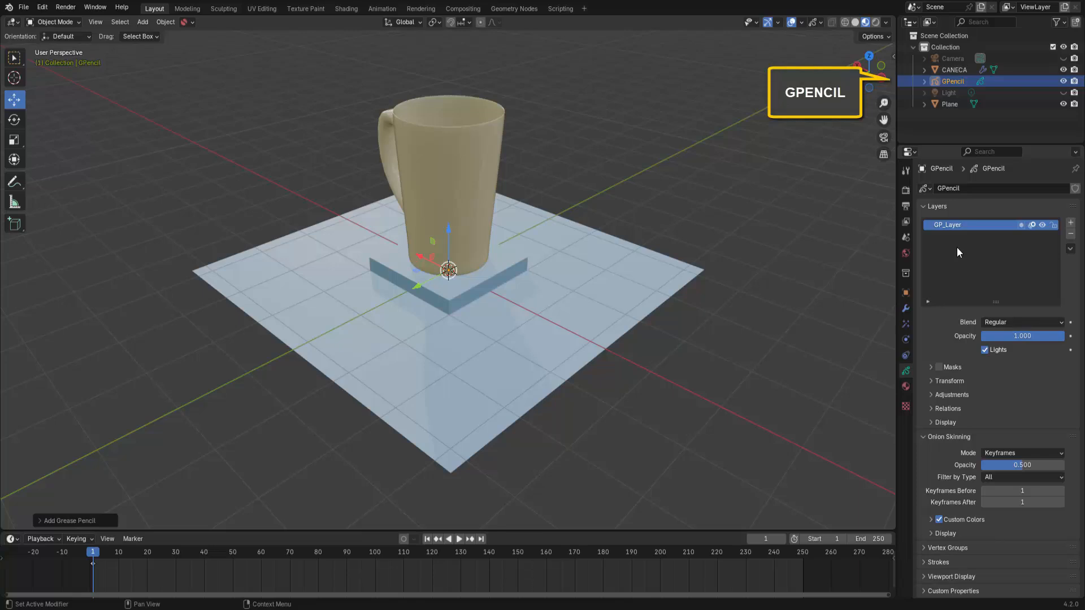
Step: Try white as the stroke base color of the Grease Pencil's Black material and set it back to black
{"action": "left_click", "coordinate": [905, 387]}
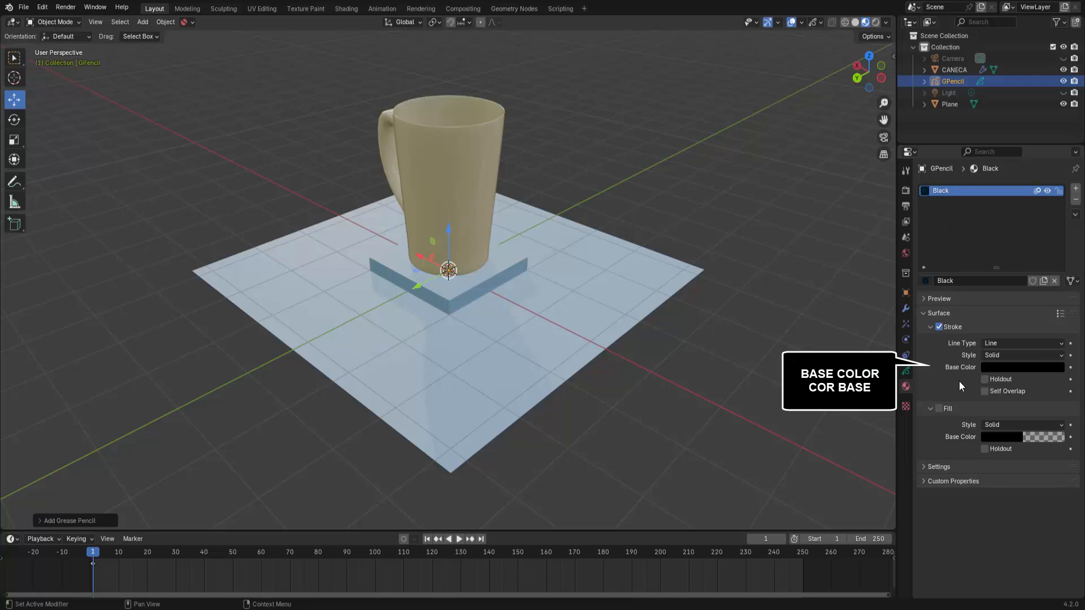
{"action": "left_click", "coordinate": [1023, 367]}
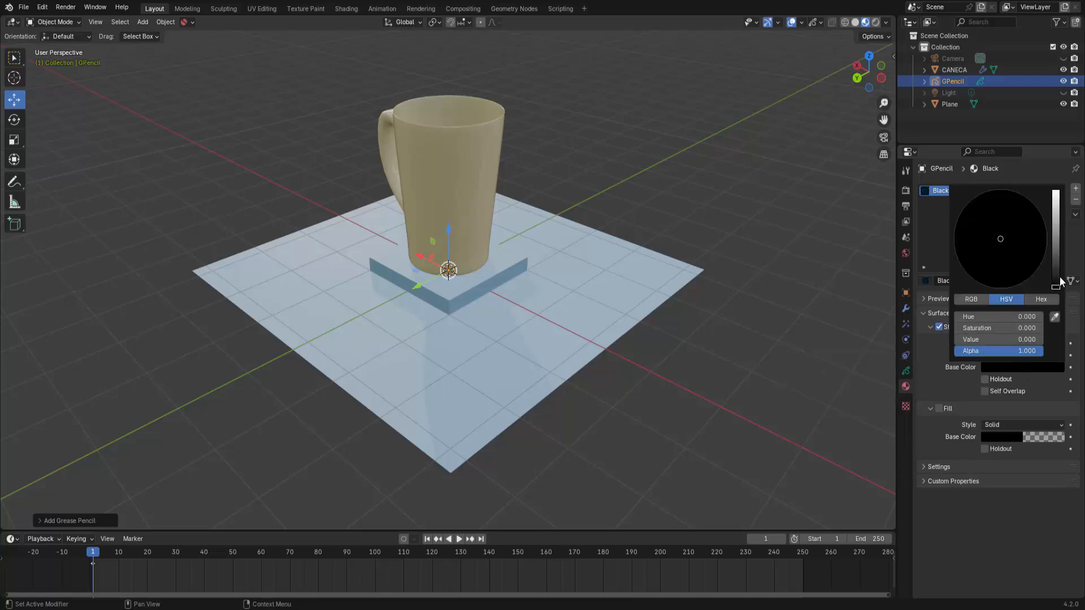
{"action": "left_click_drag", "start_coordinate": [1055, 287], "coordinate": [1055, 190]}
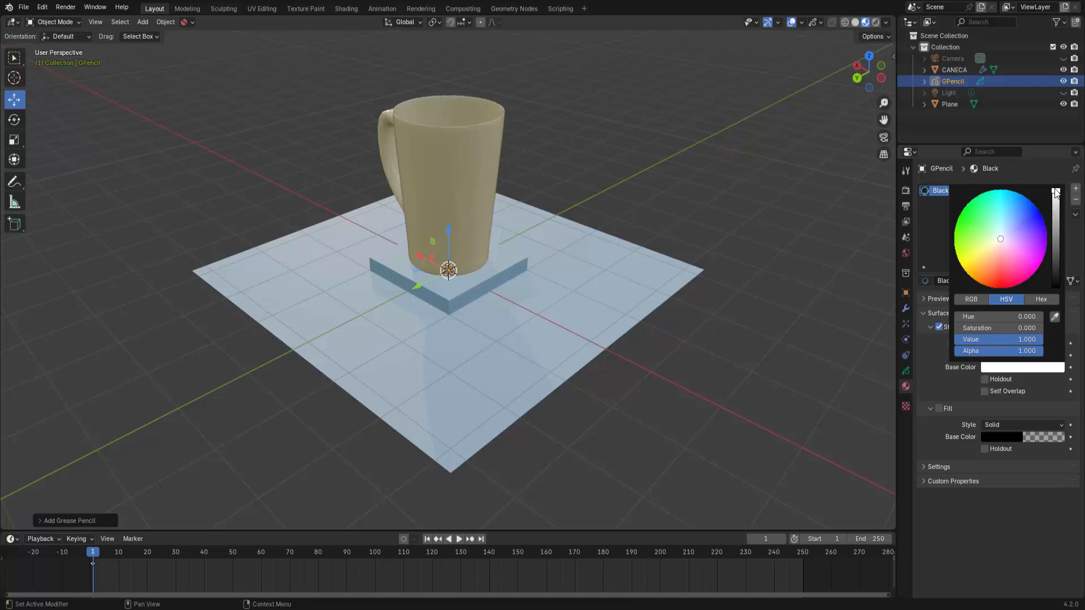
{"action": "left_click_drag", "start_coordinate": [1055, 191], "coordinate": [1055, 289]}
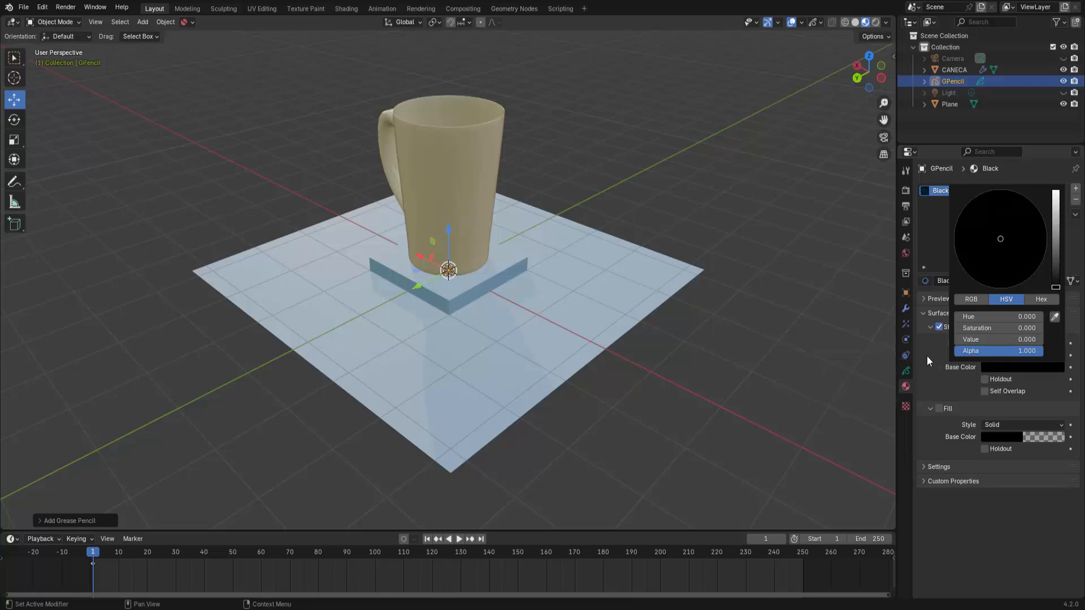
{"action": "left_click", "coordinate": [856, 341]}
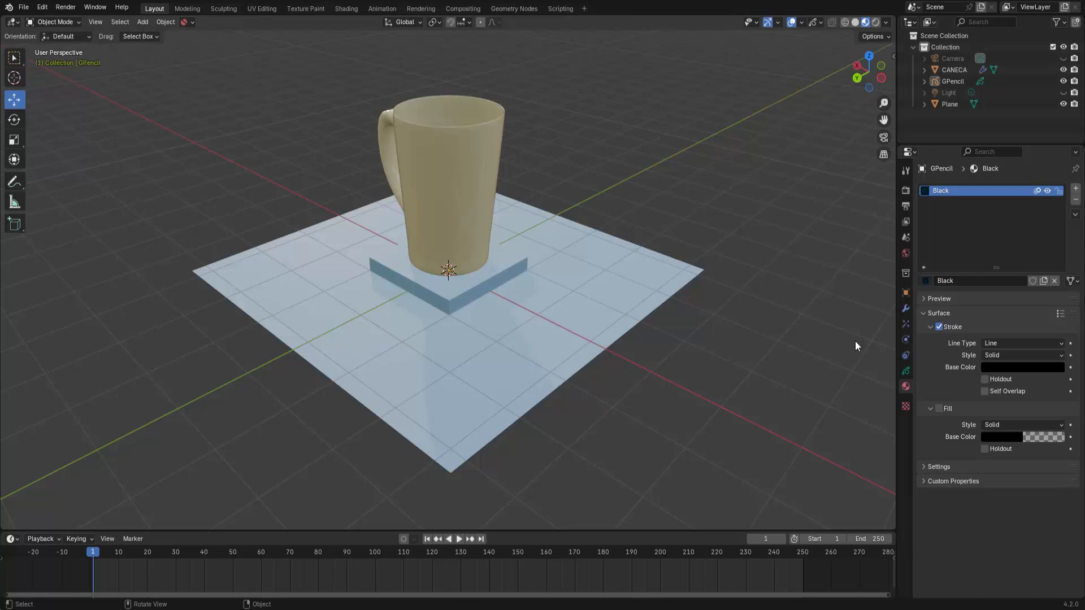
Step: Add a Line Art modifier to the GPencil object
{"action": "left_click", "coordinate": [951, 81]}
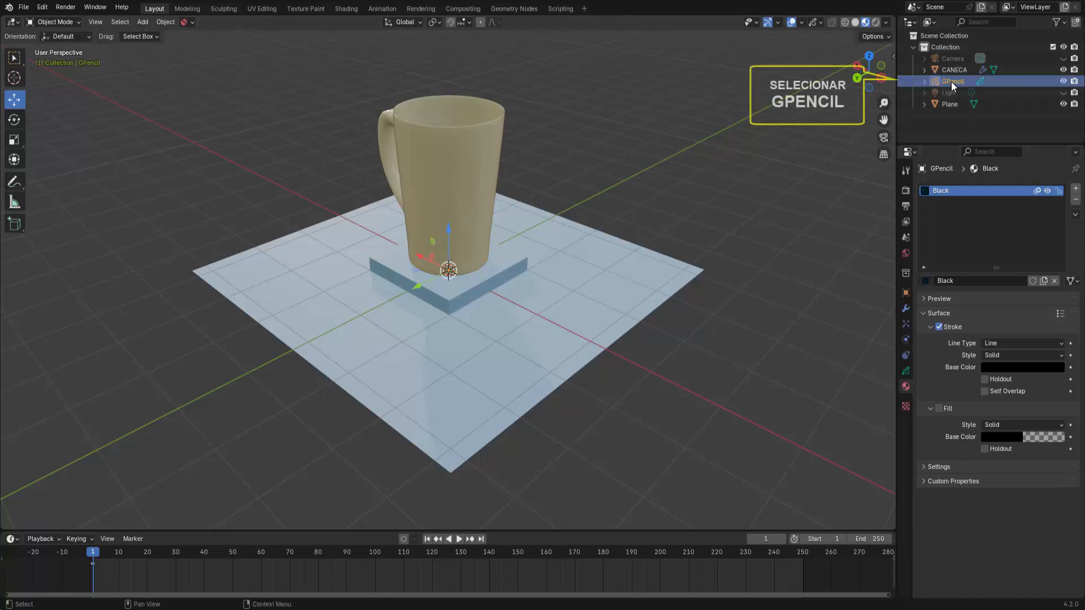
{"action": "left_click", "coordinate": [904, 308]}
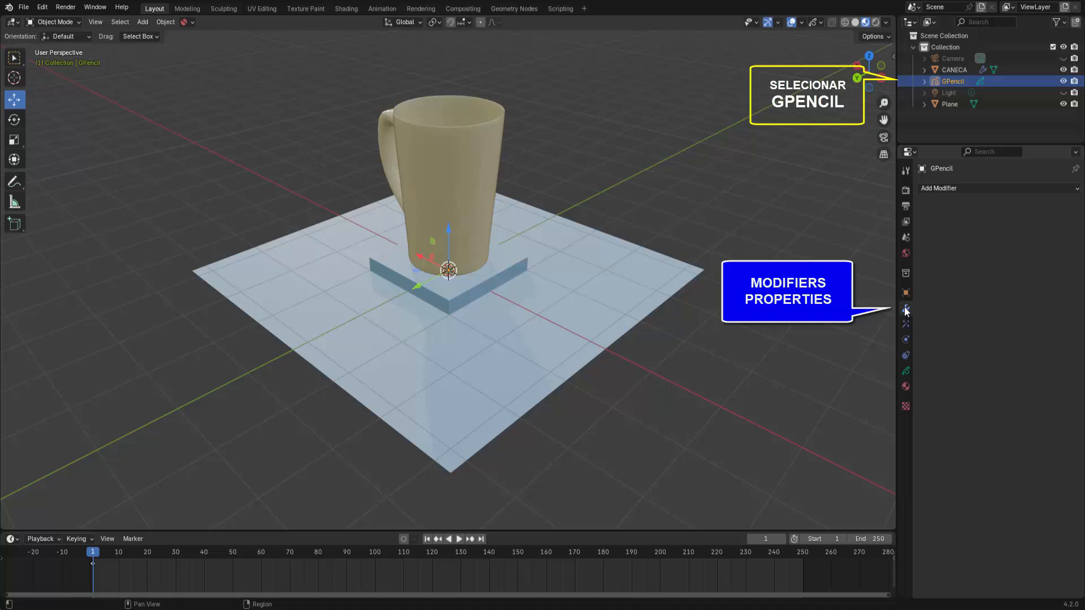
{"action": "left_click", "coordinate": [994, 188]}
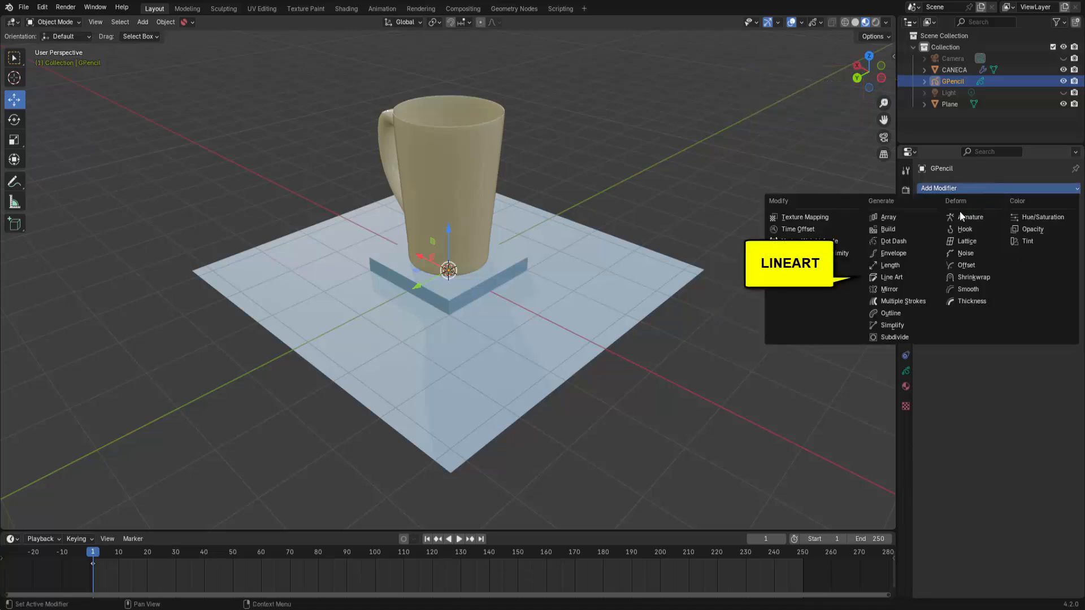
{"action": "left_click", "coordinate": [908, 276]}
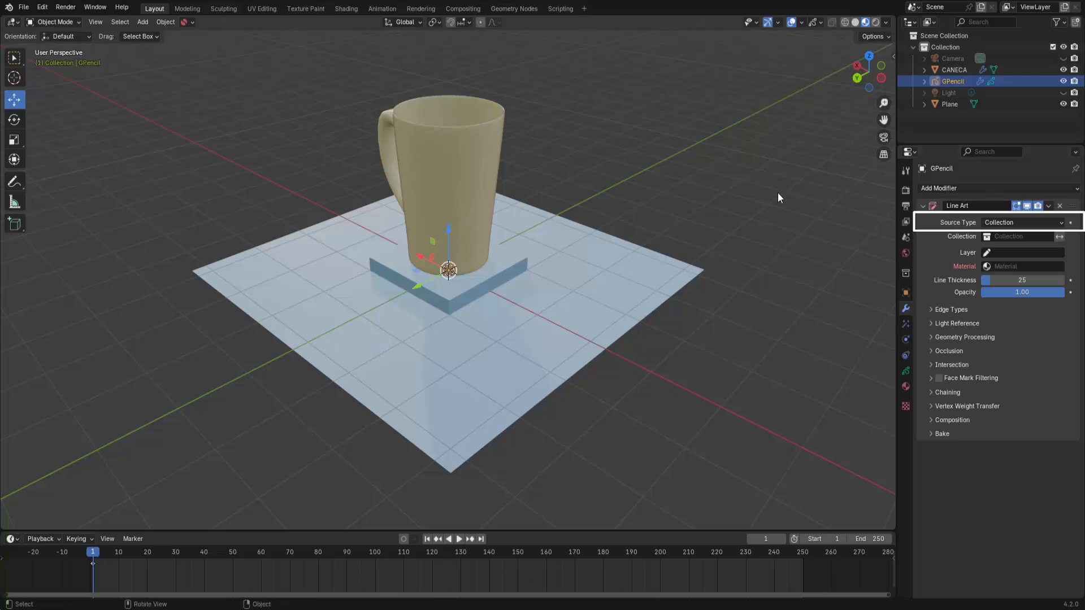
Step: Set the Line Art source type to Object and choose the CANECA mug as its object
{"action": "left_click", "coordinate": [1061, 224]}
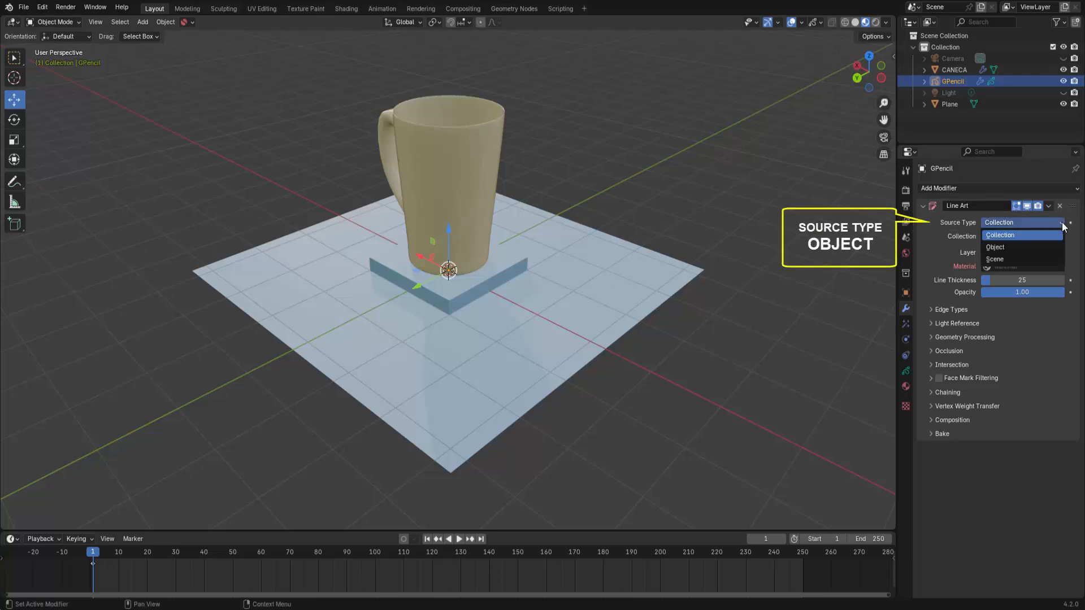
{"action": "left_click", "coordinate": [997, 249]}
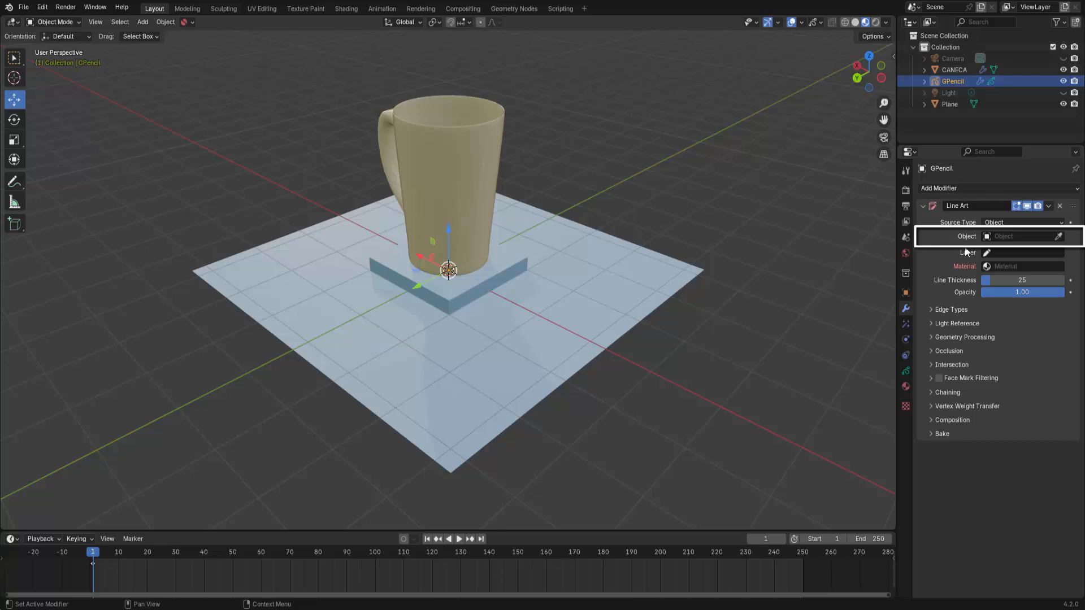
{"action": "left_click", "coordinate": [1058, 237]}
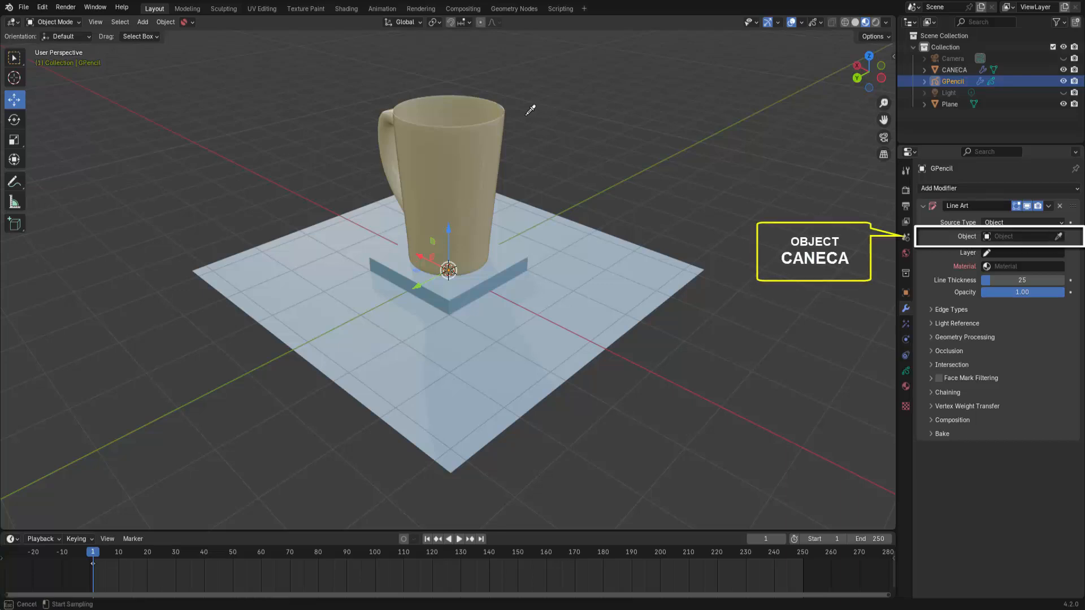
{"action": "left_click", "coordinate": [508, 105]}
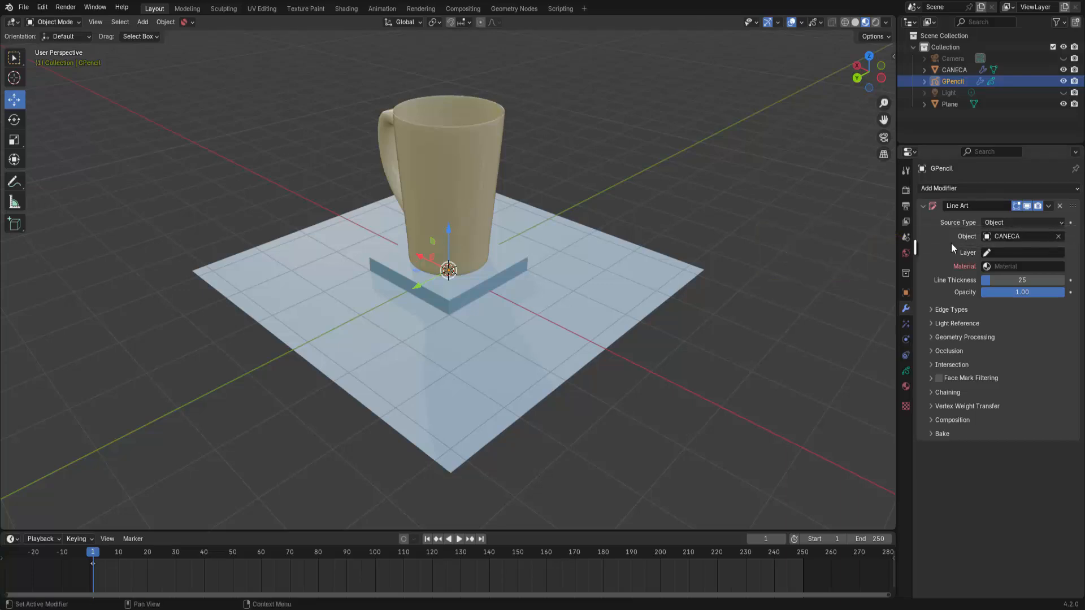
Step: Assign GP_Layer as the Line Art layer and Black as its material
{"action": "left_click", "coordinate": [1014, 253]}
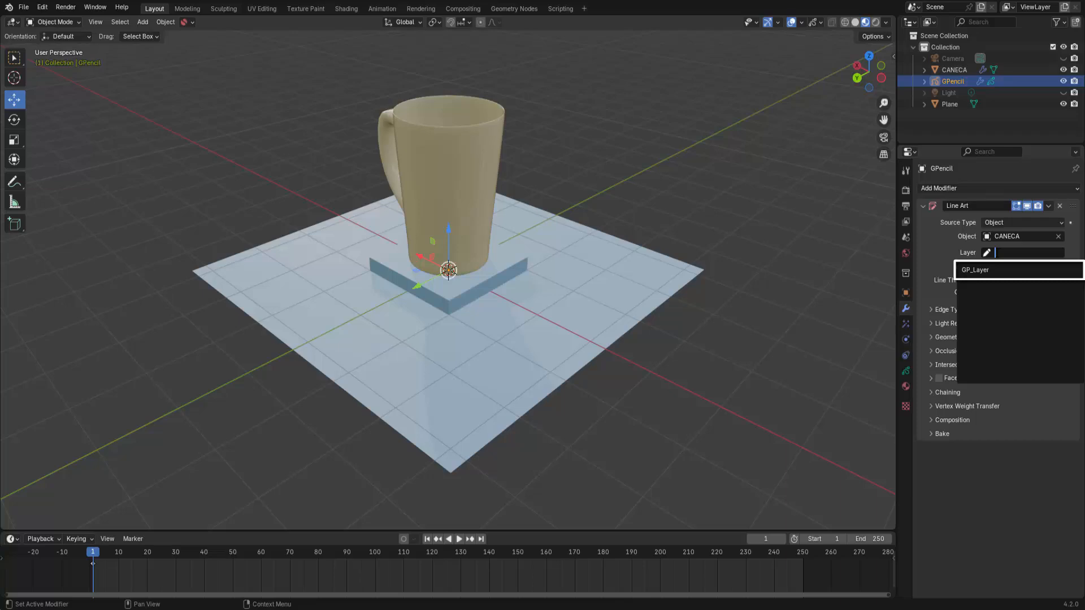
{"action": "left_click", "coordinate": [1014, 270]}
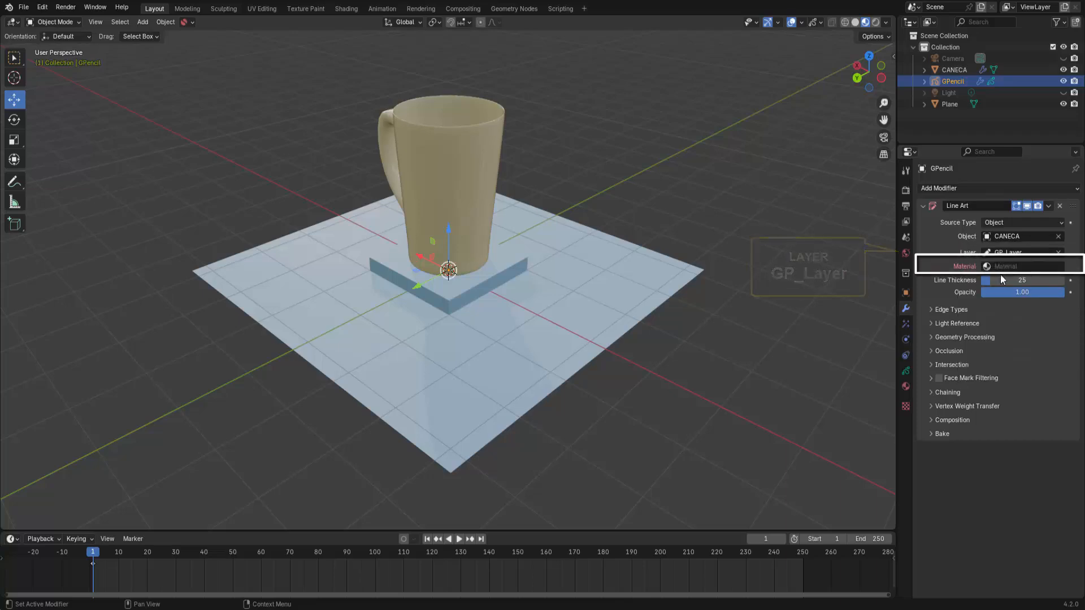
{"action": "left_click", "coordinate": [1015, 268]}
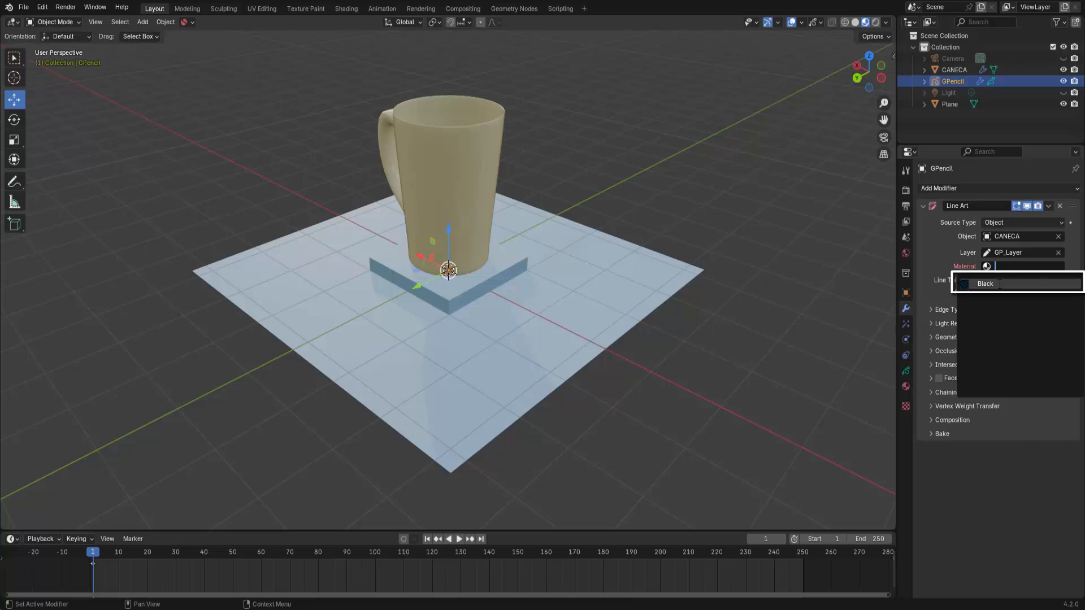
{"action": "left_click", "coordinate": [999, 284]}
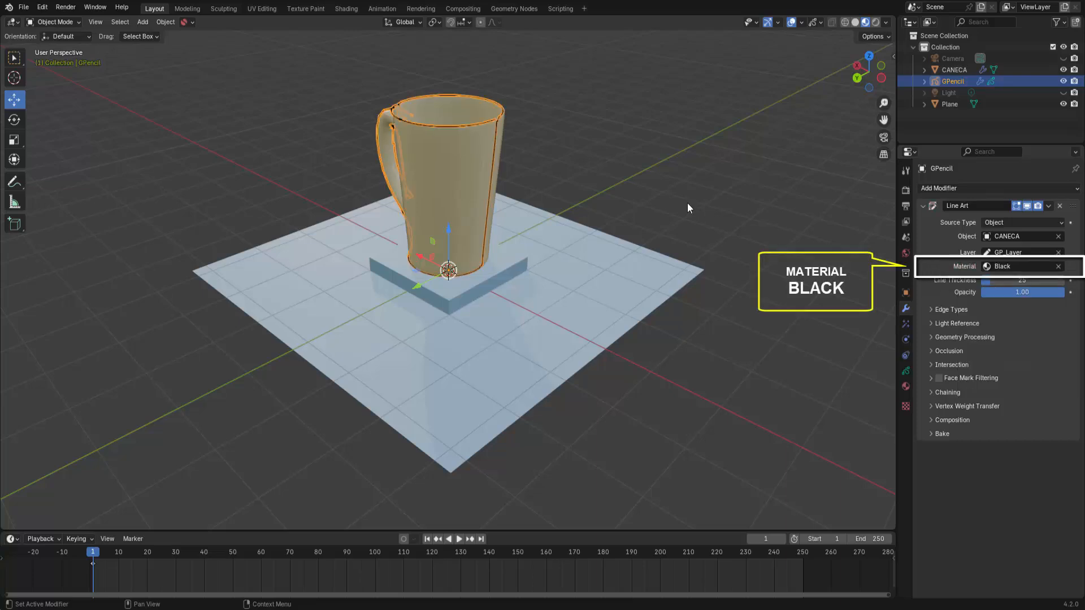
{"action": "scroll", "coordinate": [534, 168], "scroll_direction": "up", "scroll_amount": 3}
{"action": "scroll", "coordinate": [534, 168], "scroll_direction": "down", "scroll_amount": 4}
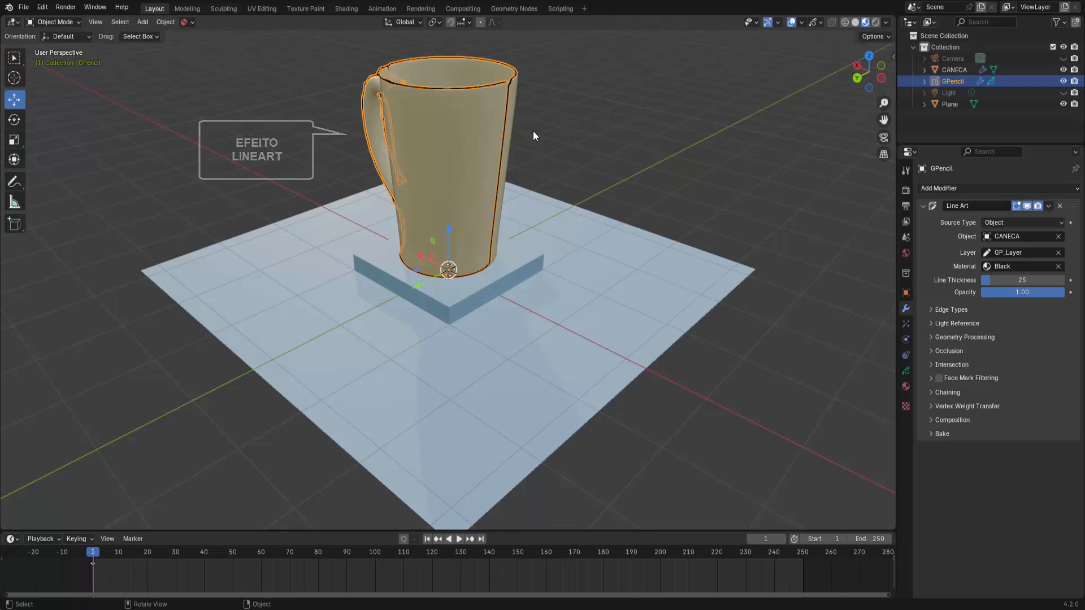
{"action": "scroll", "coordinate": [551, 126], "scroll_direction": "down", "scroll_amount": 2}
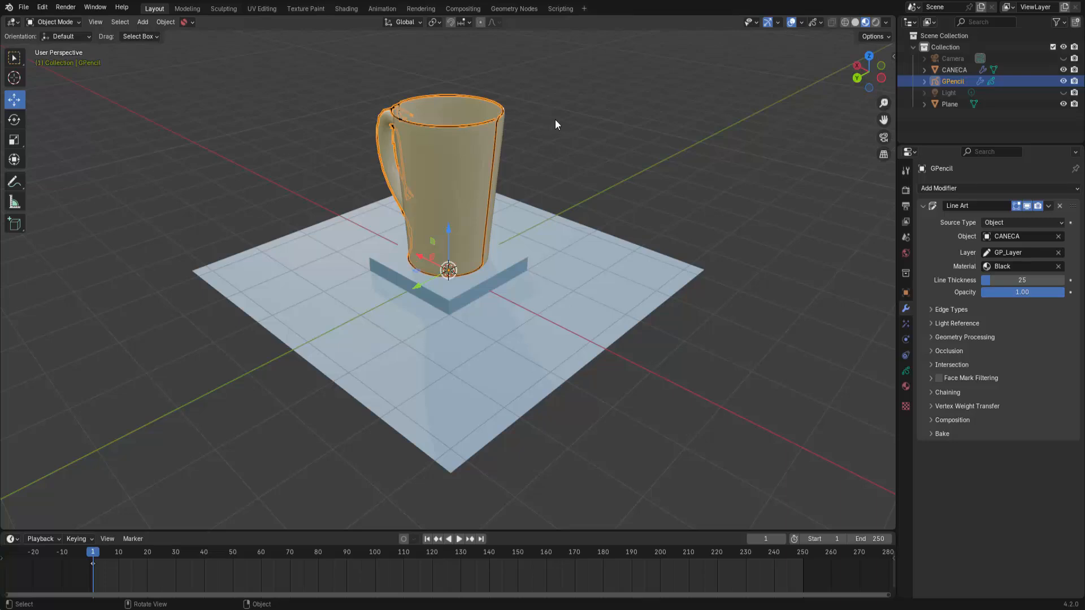
Step: Switch to the camera view, clear the selection and orbit the camera around the outlined mug
{"action": "left_click", "coordinate": [883, 137]}
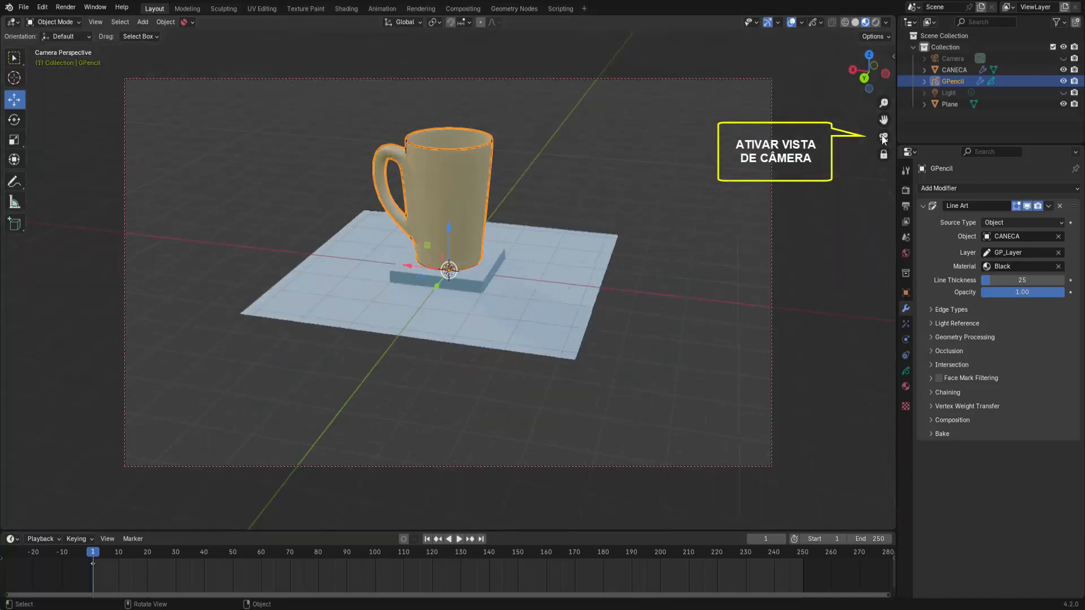
{"action": "scroll", "coordinate": [650, 204], "scroll_direction": "up", "scroll_amount": 2}
{"action": "scroll", "coordinate": [650, 204], "scroll_direction": "down", "scroll_amount": 1}
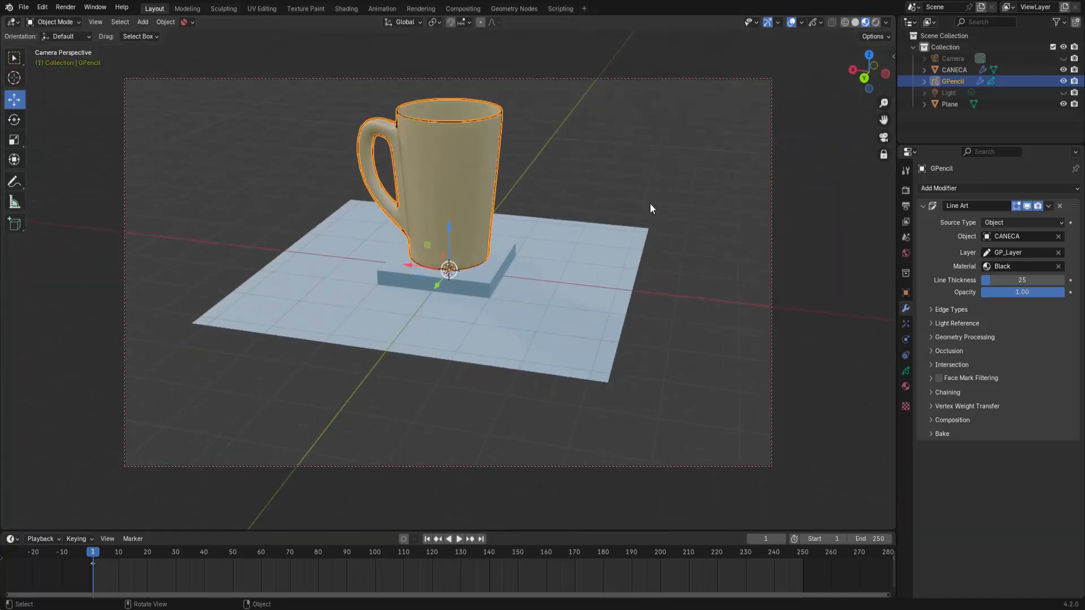
{"action": "left_click", "coordinate": [685, 199]}
{"action": "middle_click_drag", "start_coordinate": [725, 219], "coordinate": [536, 219]}
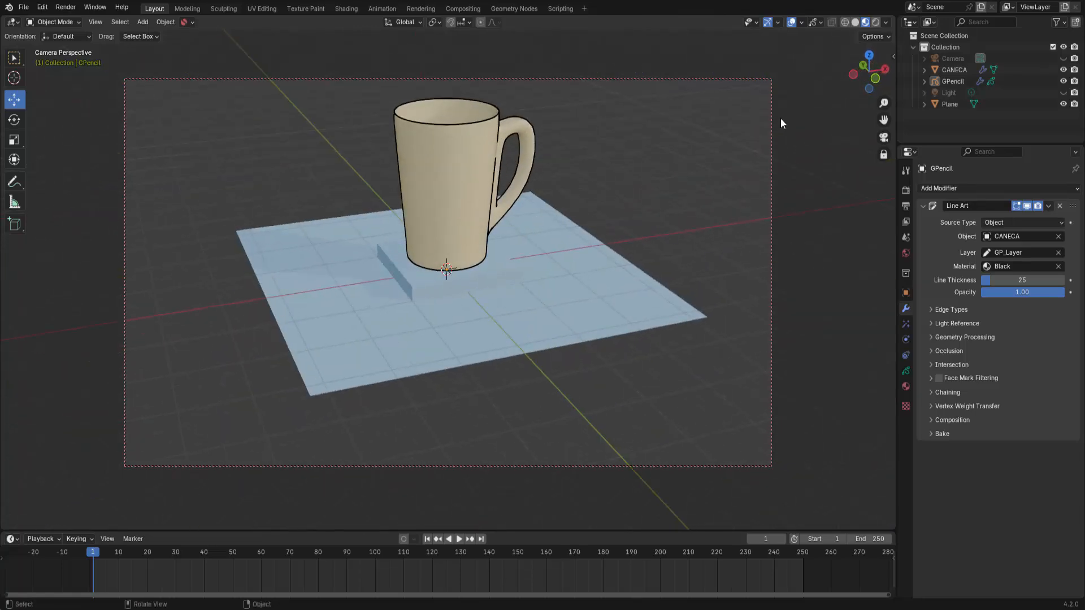
Step: Switch the viewport to Rendered shading and orbit the camera until the road forms the mug's background
{"action": "left_click", "coordinate": [875, 23]}
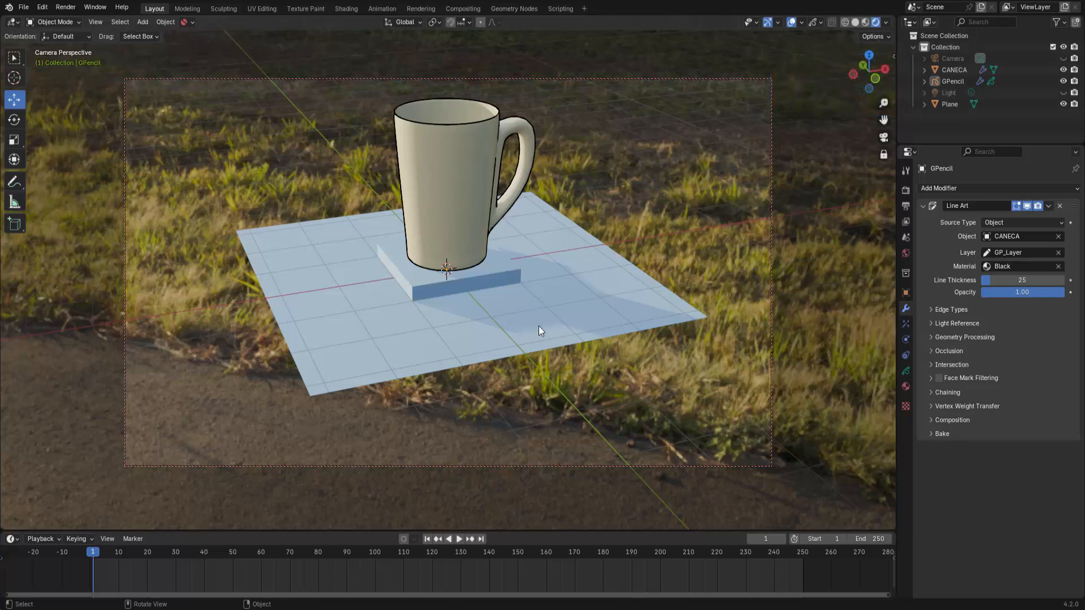
{"action": "middle_click_drag", "start_coordinate": [559, 334], "coordinate": [684, 313]}
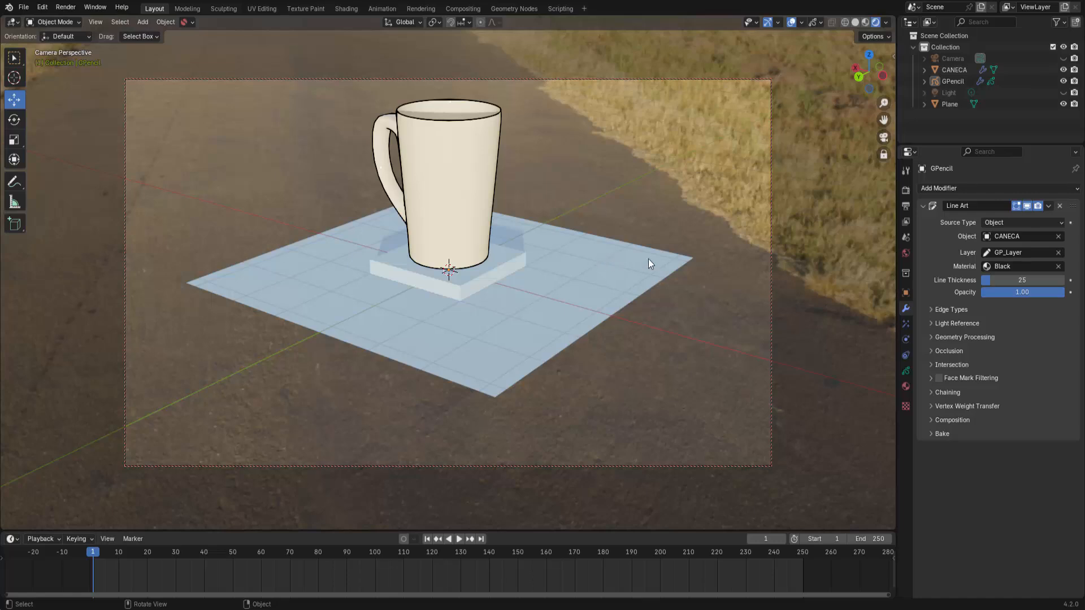
Step: Try Plane as the Line Art source object and set it back to CANECA
{"action": "left_click", "coordinate": [1017, 235]}
{"action": "left_click", "coordinate": [973, 287]}
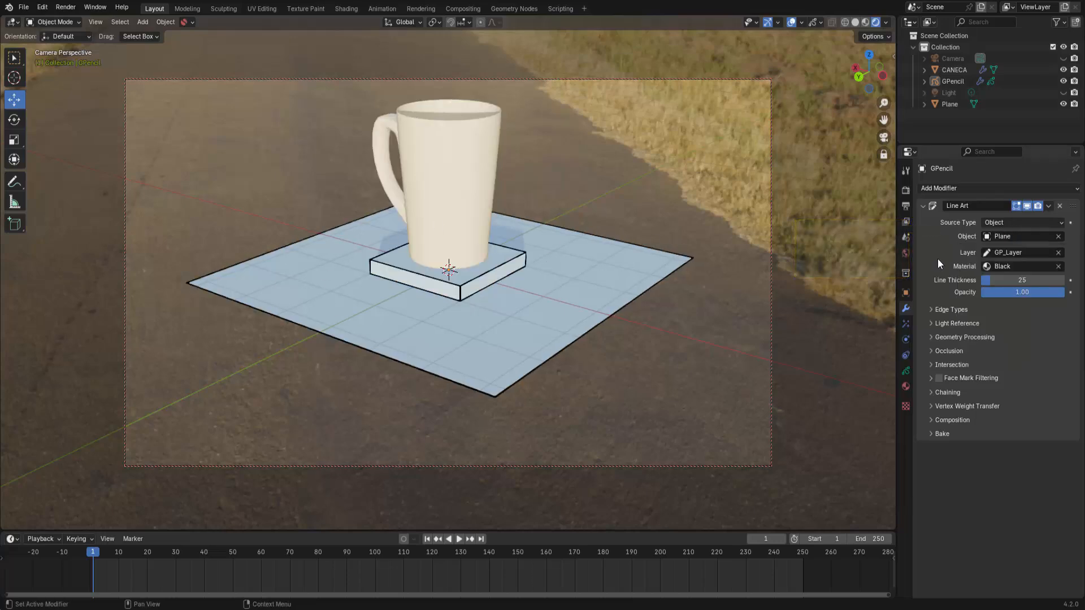
{"action": "left_click", "coordinate": [1015, 236]}
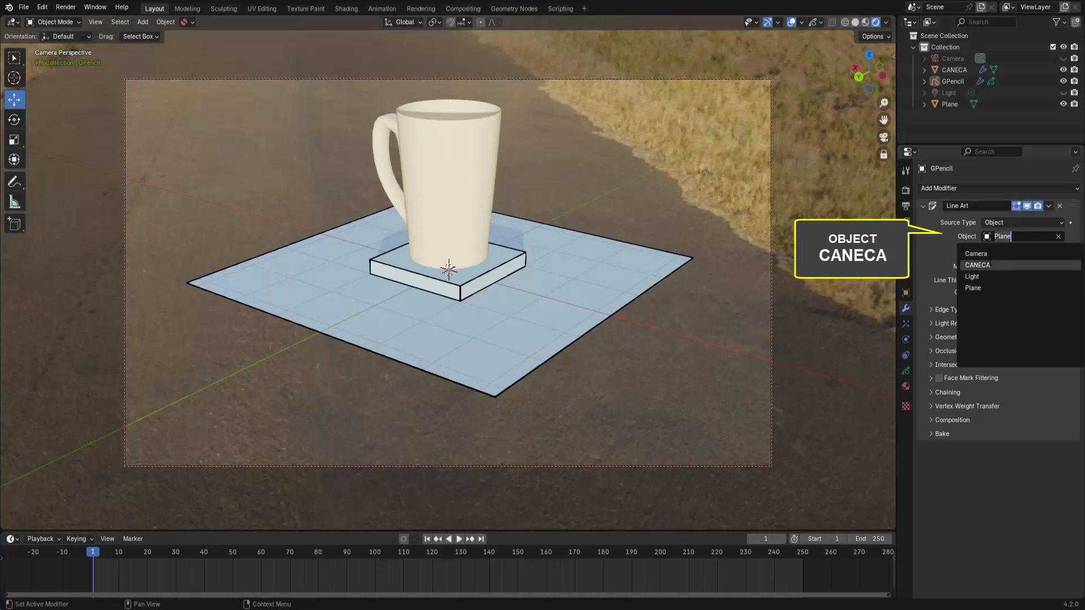
{"action": "left_click", "coordinate": [973, 265]}
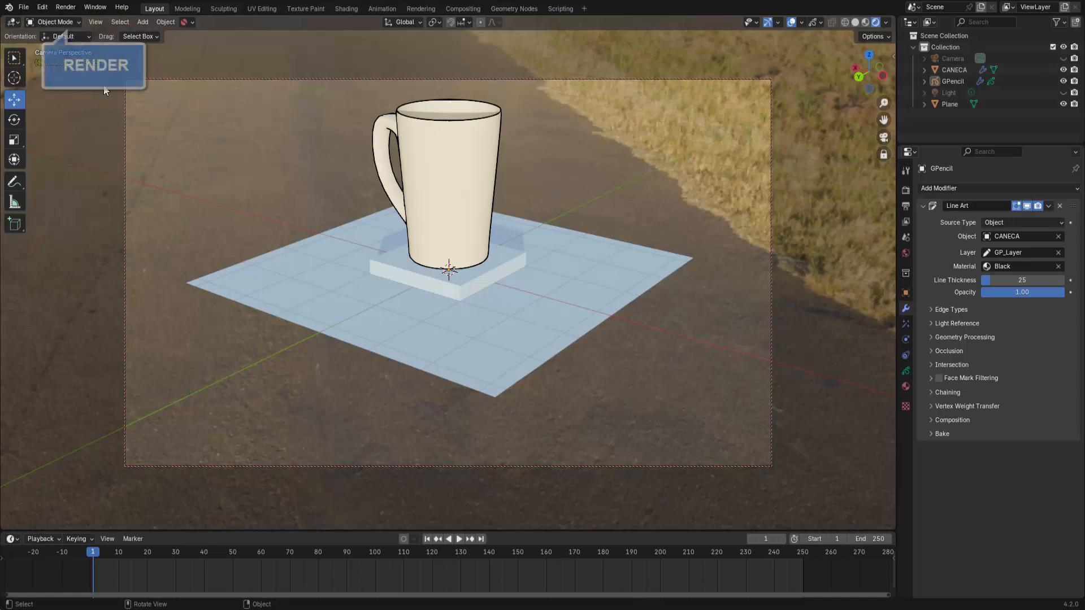
Step: Render a still image of the camera view with the outlined mug
{"action": "left_click", "coordinate": [66, 7]}
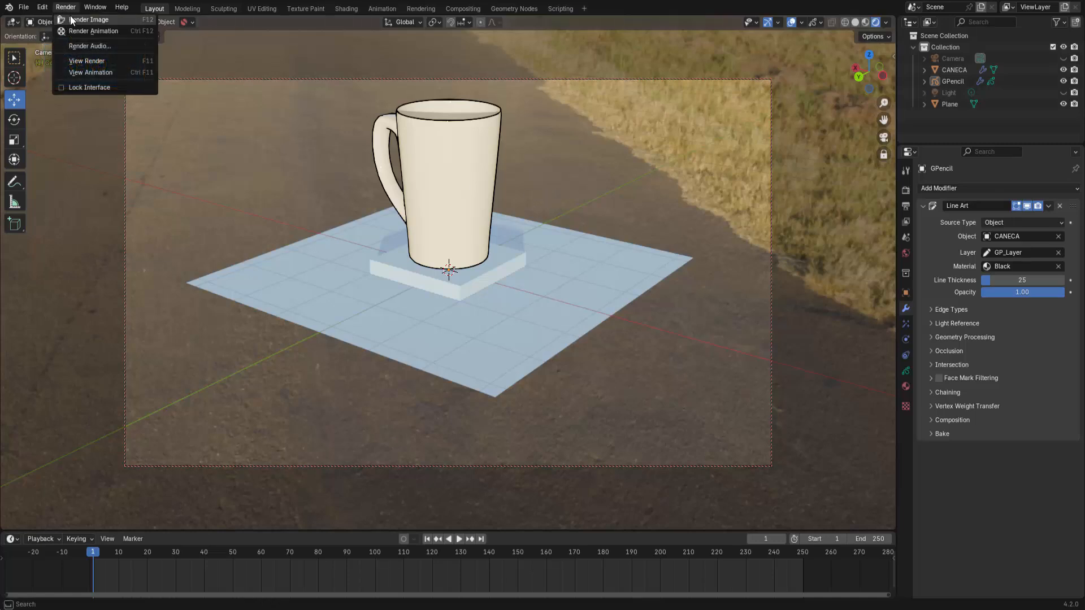
{"action": "left_click", "coordinate": [93, 20]}
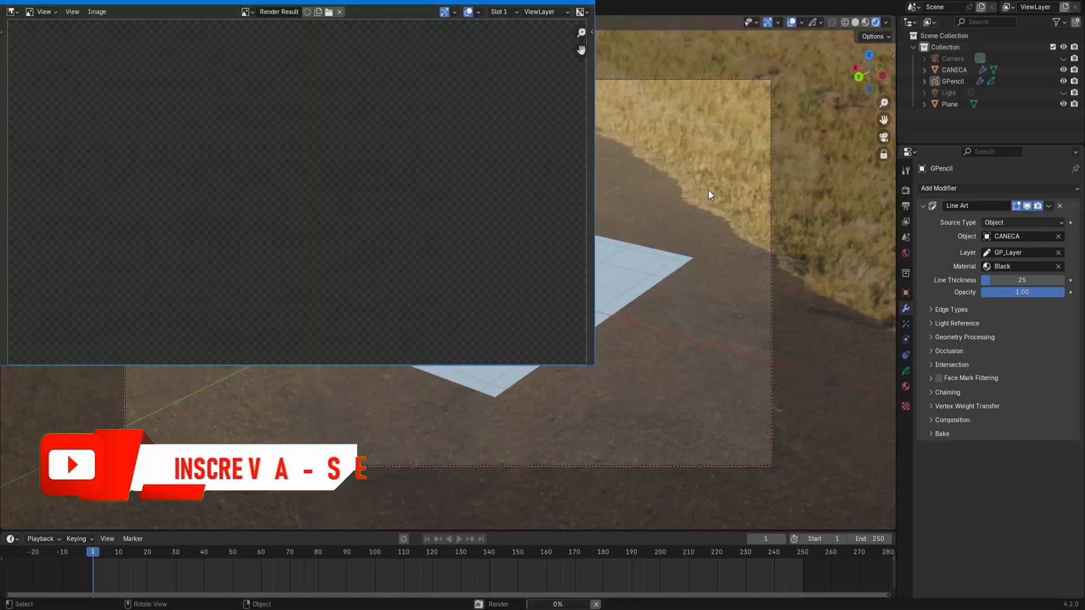